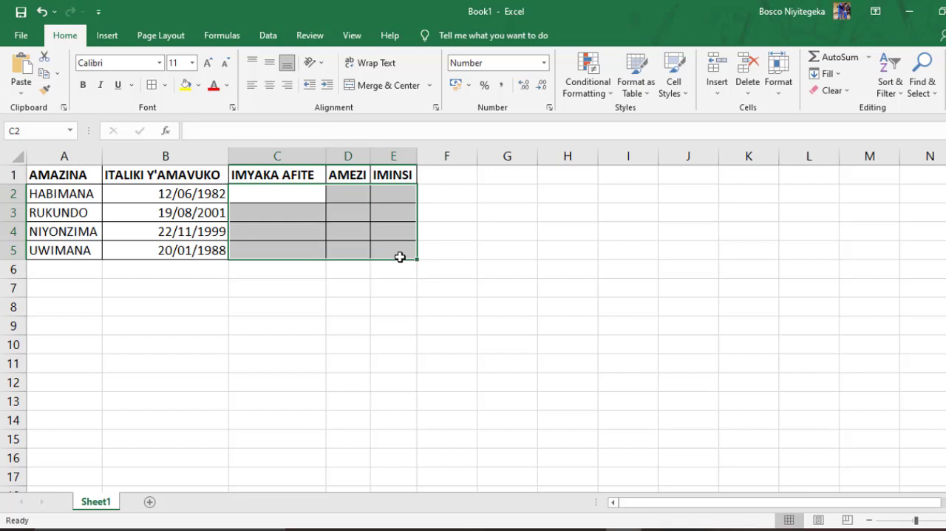
- Fill the header cells A1:E1 with yellow
left_click(488, 349)
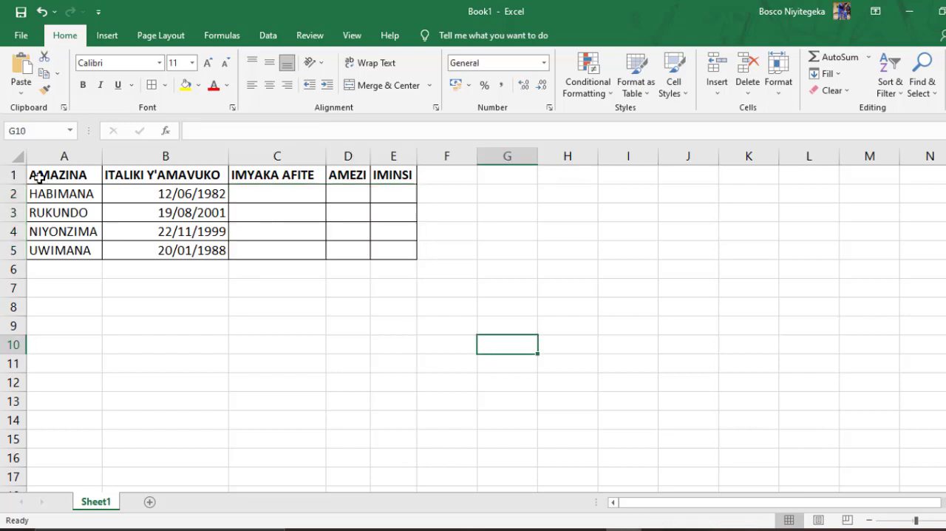
left_click_drag(38, 177, 382, 174)
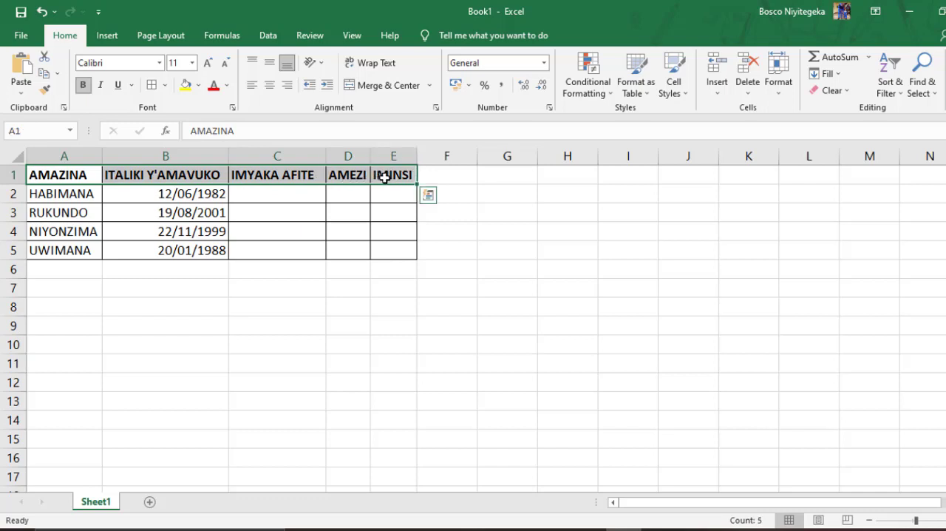
left_click(185, 85)
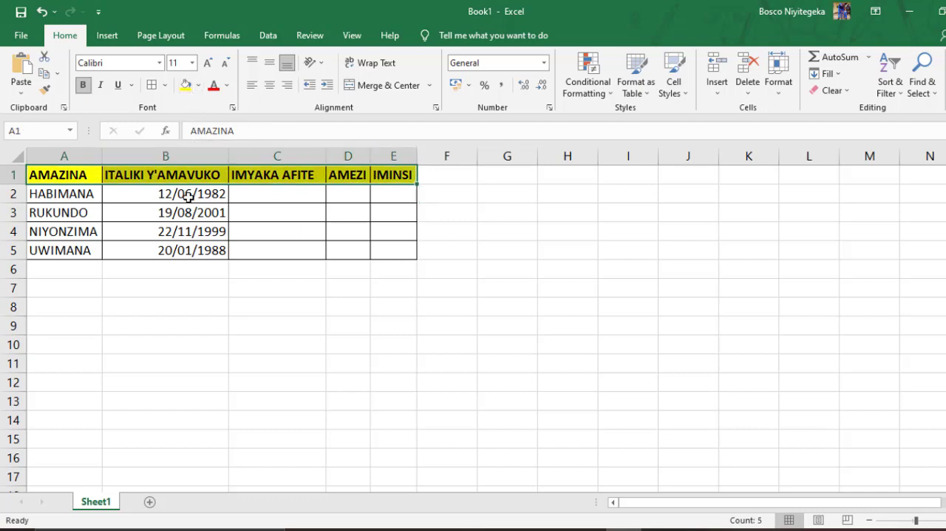
- Examine the birth-date column and the empty columns for years, months and days in rows 2 to 5
left_click_drag(213, 198, 213, 249)
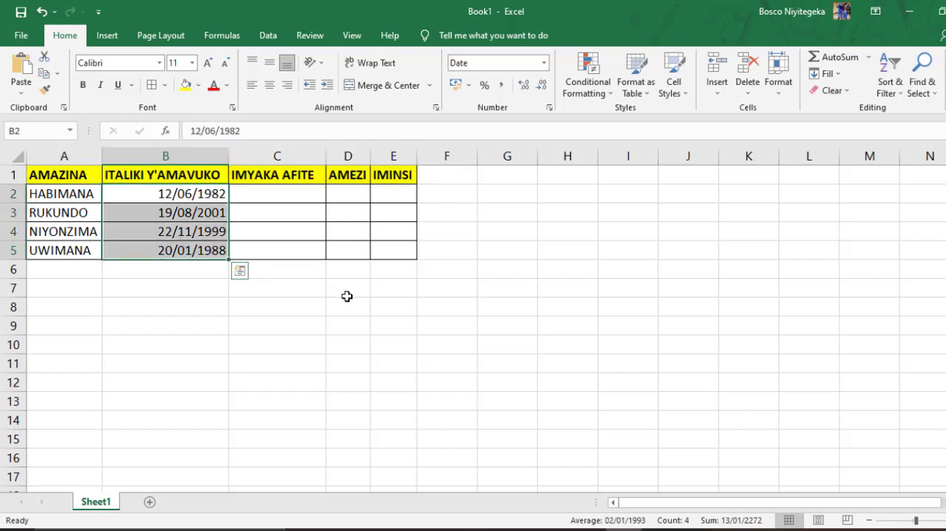
left_click(306, 195)
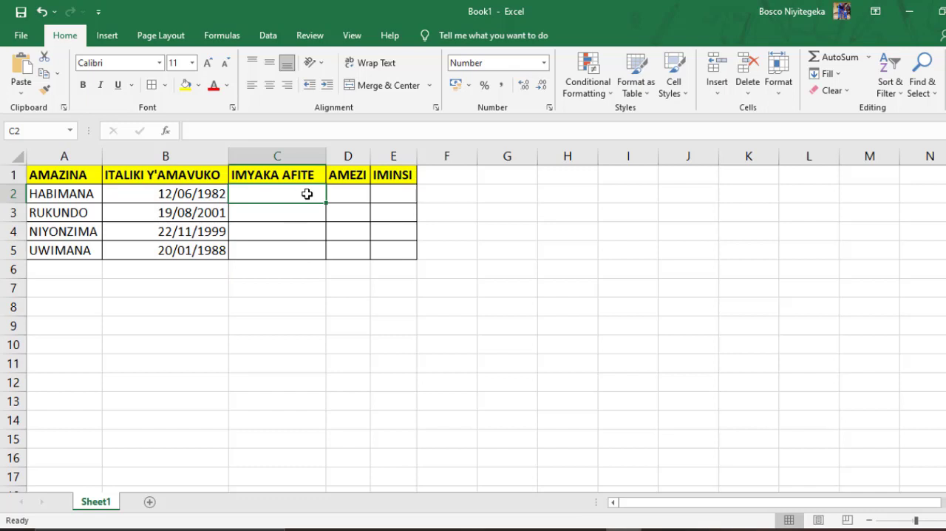
left_click(346, 198)
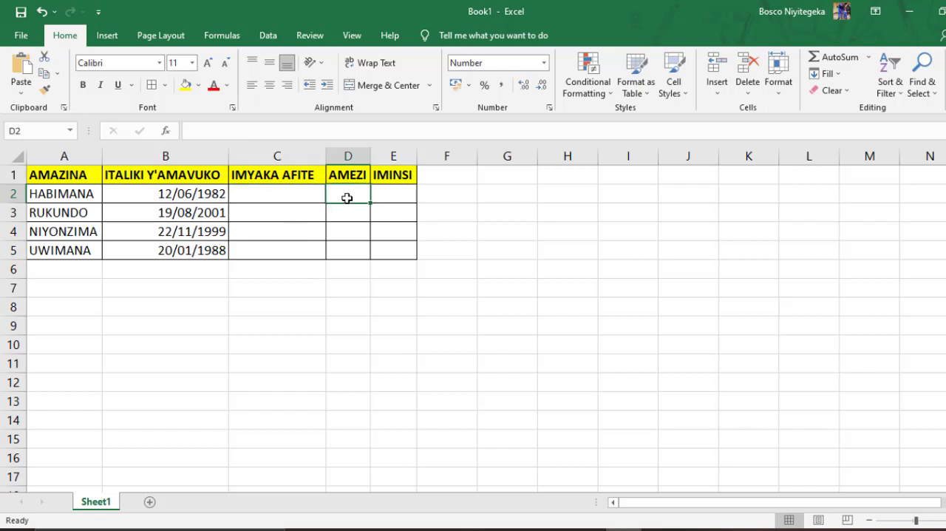
left_click(404, 197)
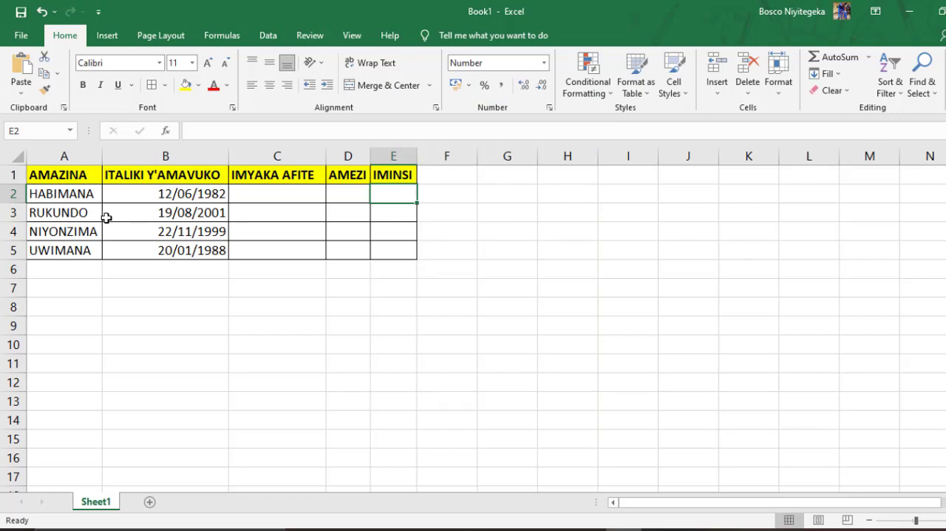
left_click(164, 194)
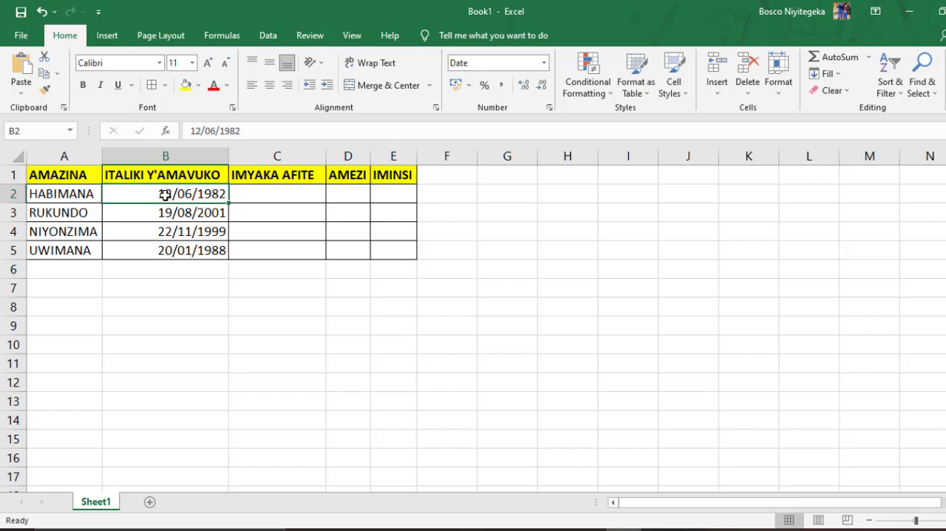
left_click_drag(164, 194, 178, 252)
left_click_drag(280, 188, 279, 265)
left_click_drag(360, 189, 361, 252)
left_click_drag(405, 194, 411, 249)
left_click(532, 302)
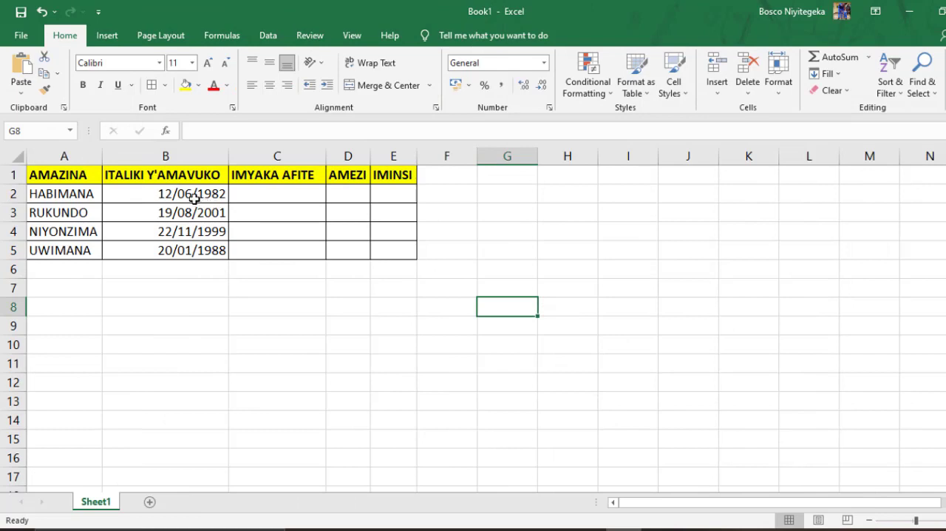
- Format the birth dates in B2:B5 as Short Date
left_click_drag(191, 192, 198, 246)
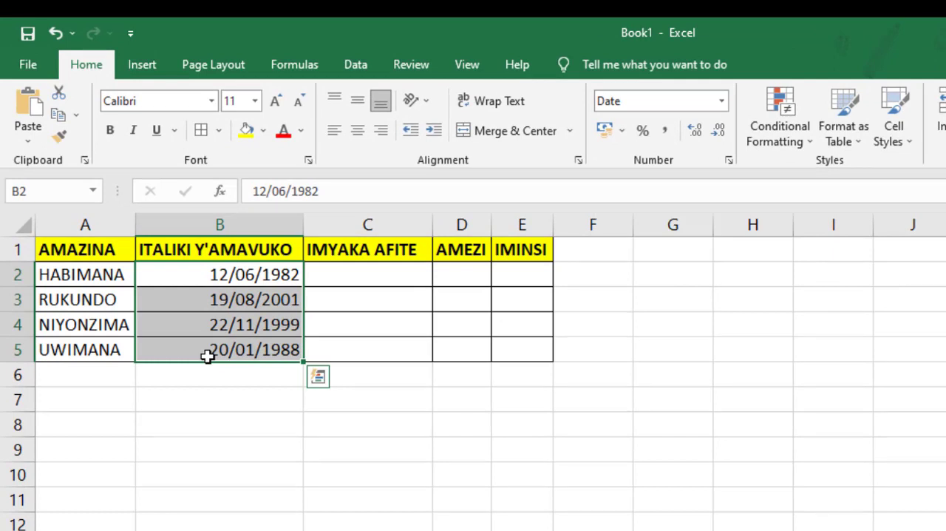
left_click(721, 101)
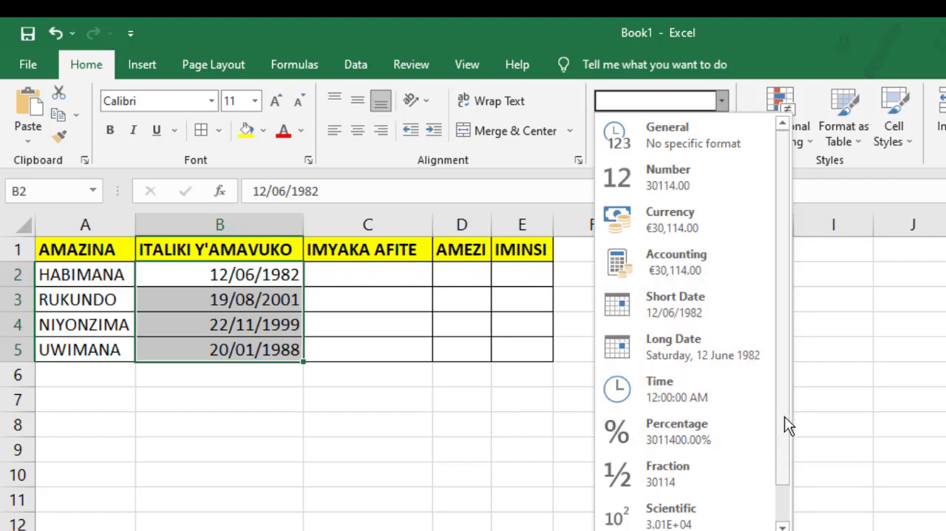
left_click_drag(782, 408, 788, 466)
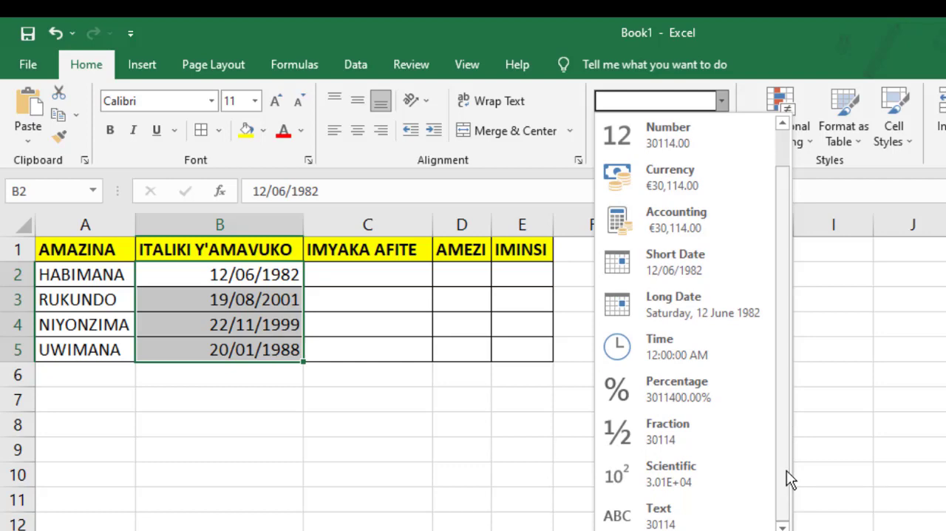
left_click(671, 268)
left_click(398, 489)
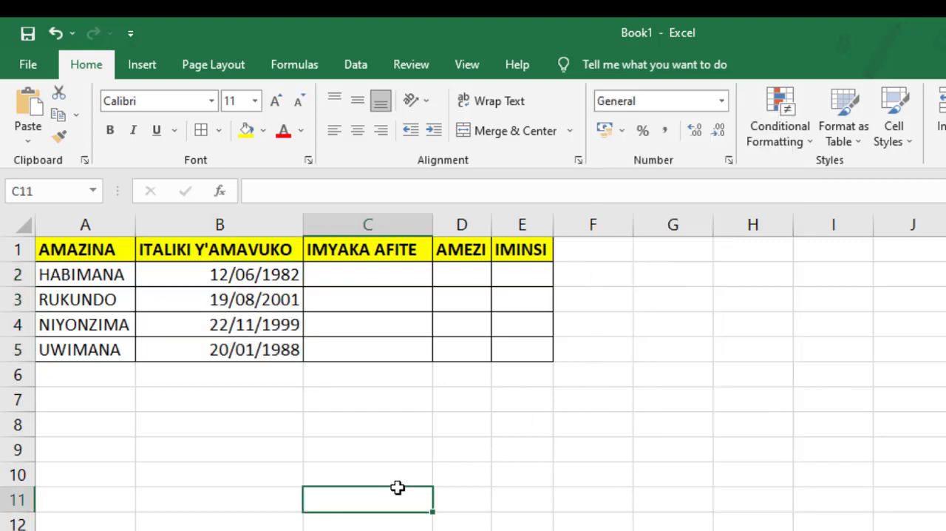
- Check which number format applies to the years, months and days cells C2:E5
left_click(336, 274)
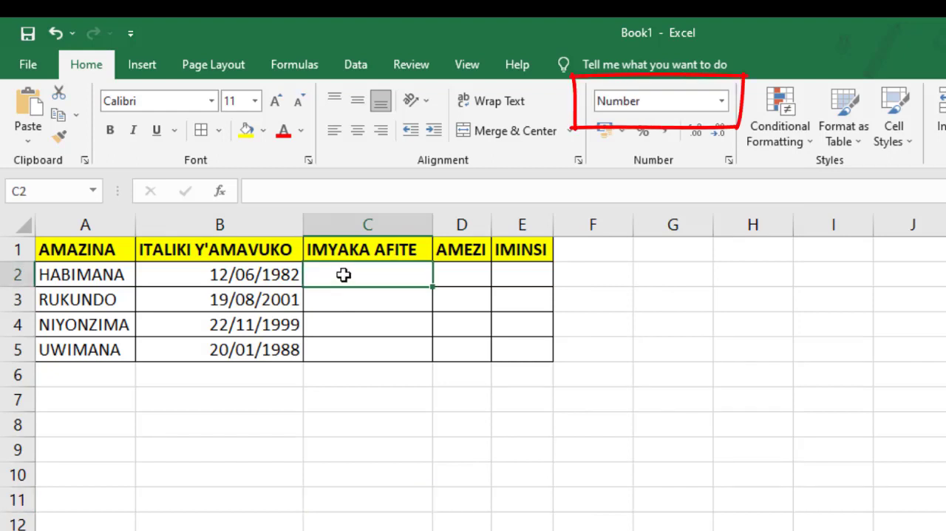
left_click_drag(344, 275, 350, 352)
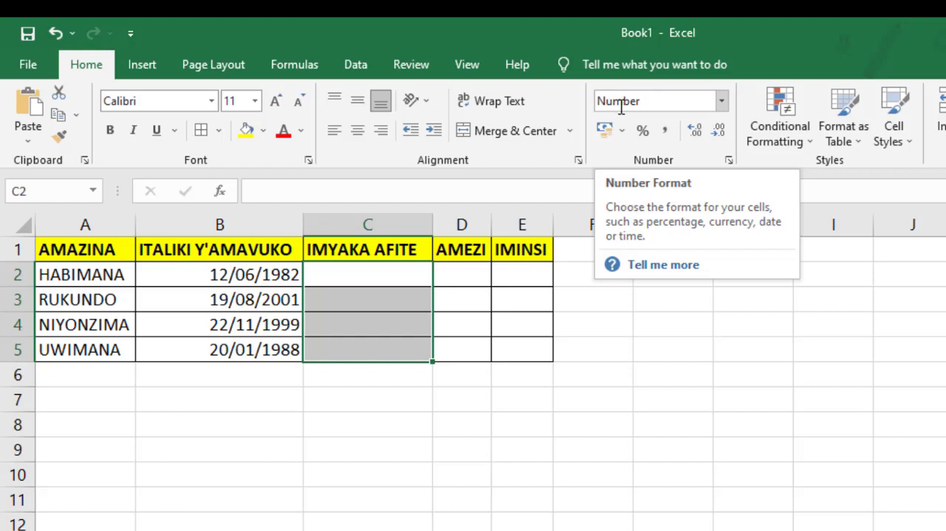
left_click(459, 275)
left_click(506, 273)
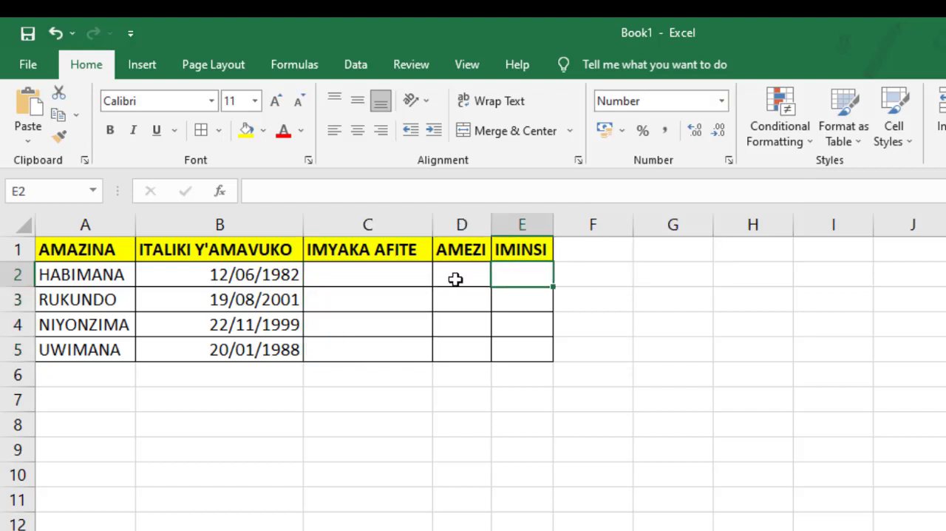
mouse_move(332, 275)
left_mouse_down()
mouse_move(441, 302)
mouse_move(521, 346)
left_mouse_up()
left_click(721, 101)
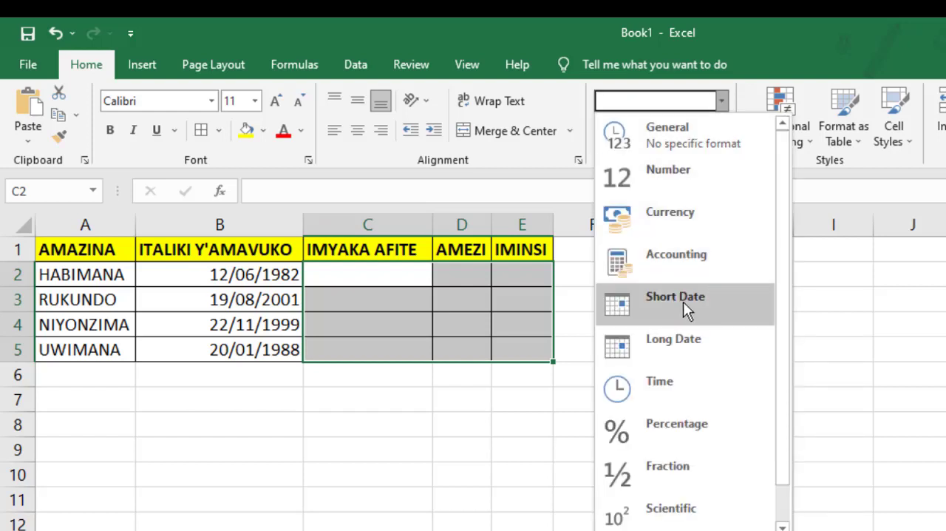
left_click(856, 362)
- Enter the formula =DATEDIF(B2,TODAY(),"Y") in C2 to calculate the age in full years
left_click(357, 282)
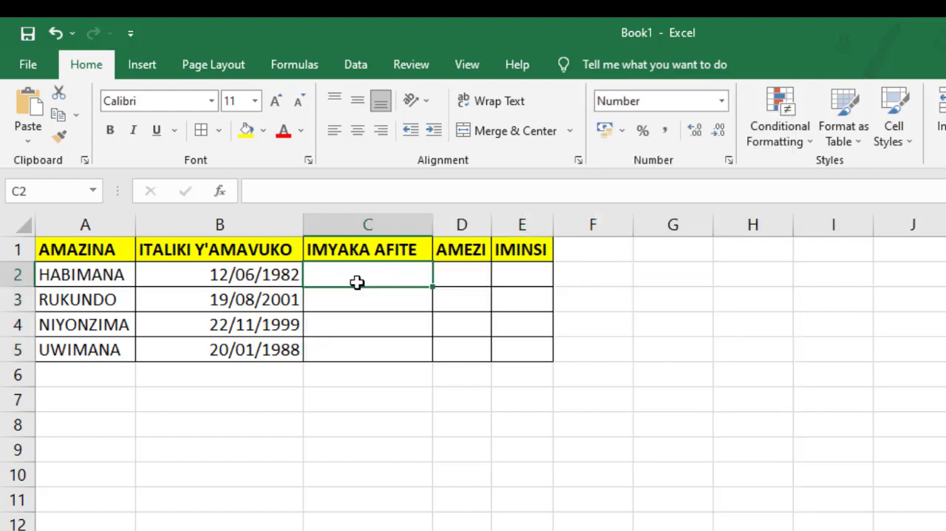
type("=")
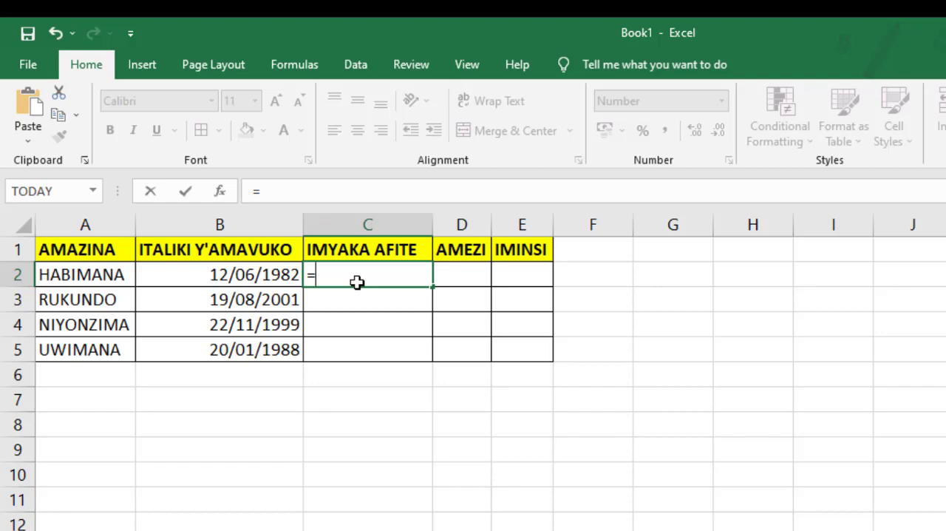
type("DATED")
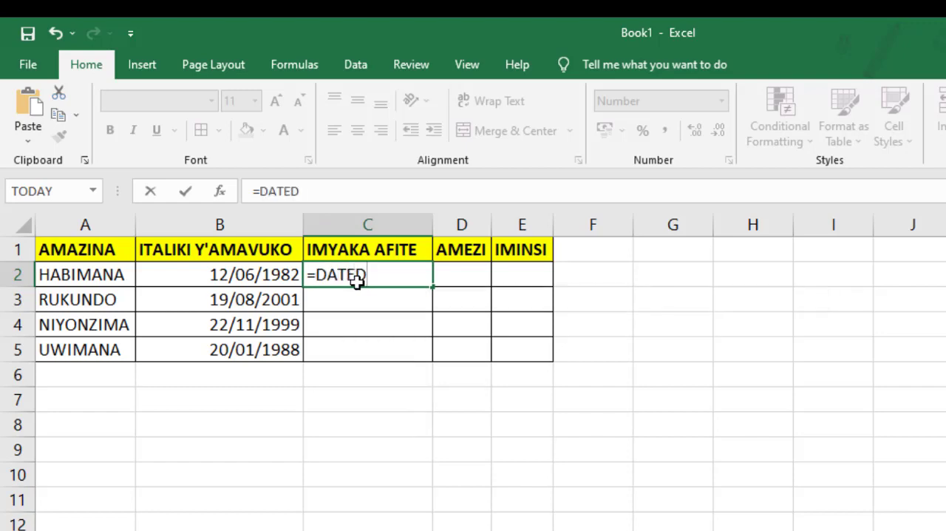
type("IF(")
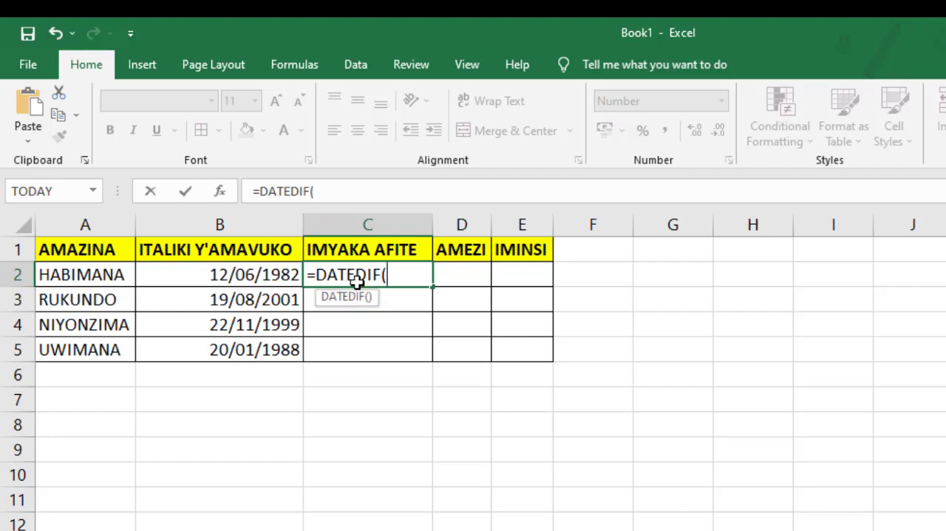
left_click(219, 275)
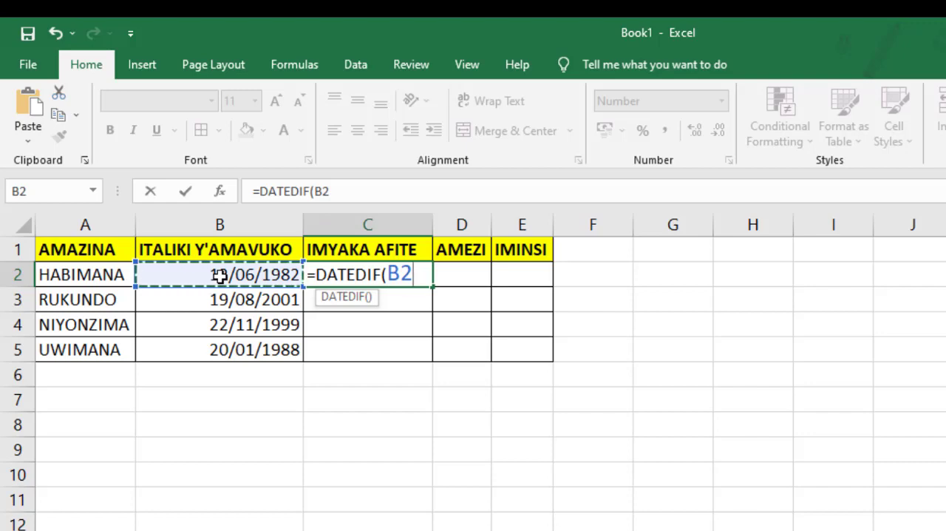
type(",")
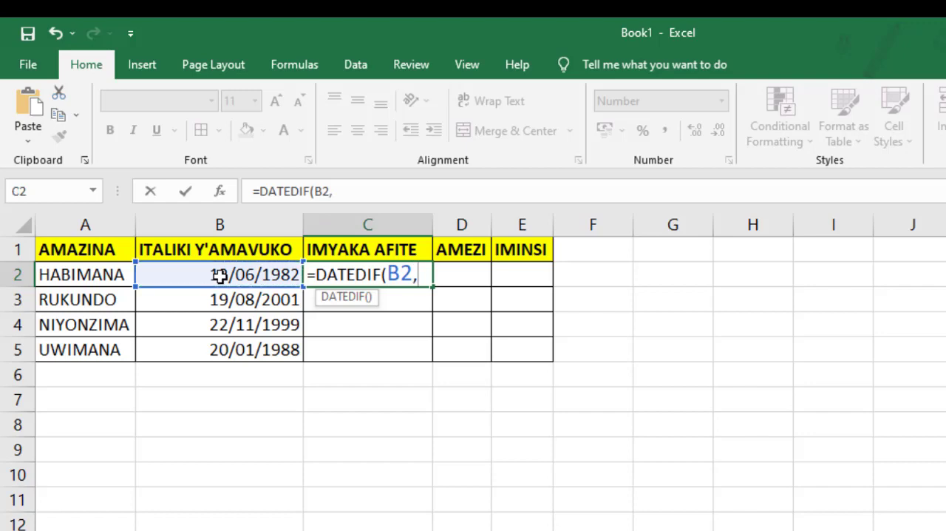
type("T")
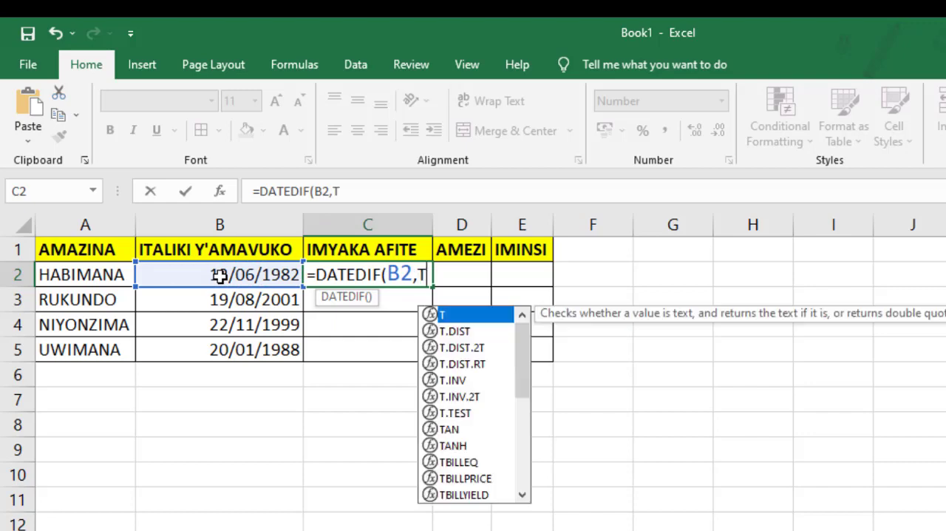
type("OD")
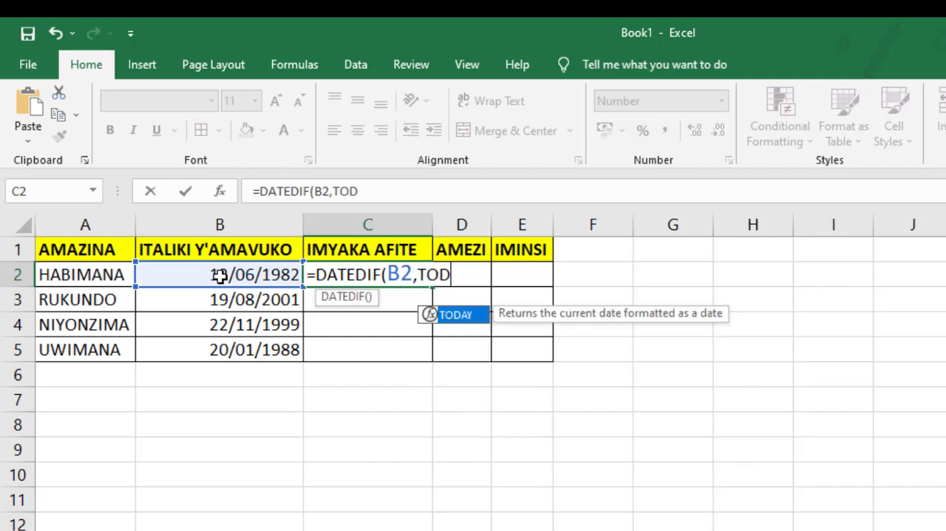
type("AYY")
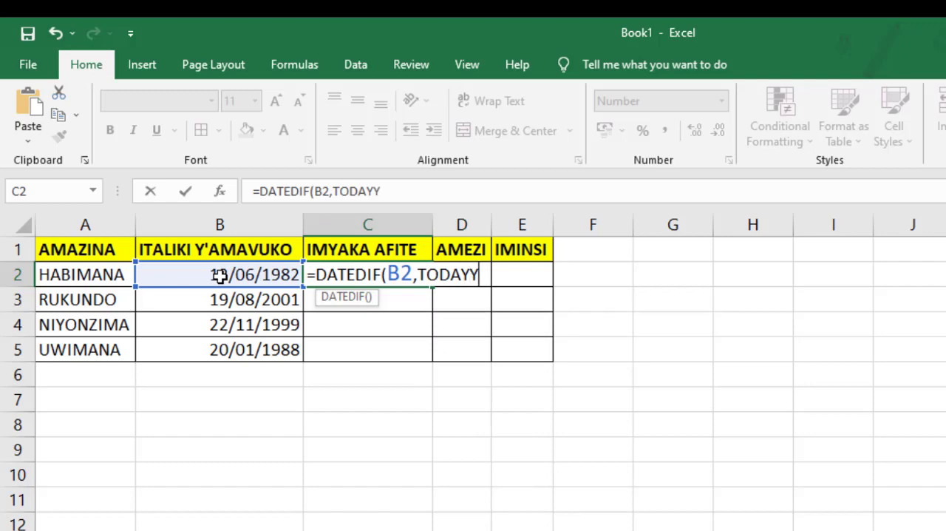
key("BackSpace")
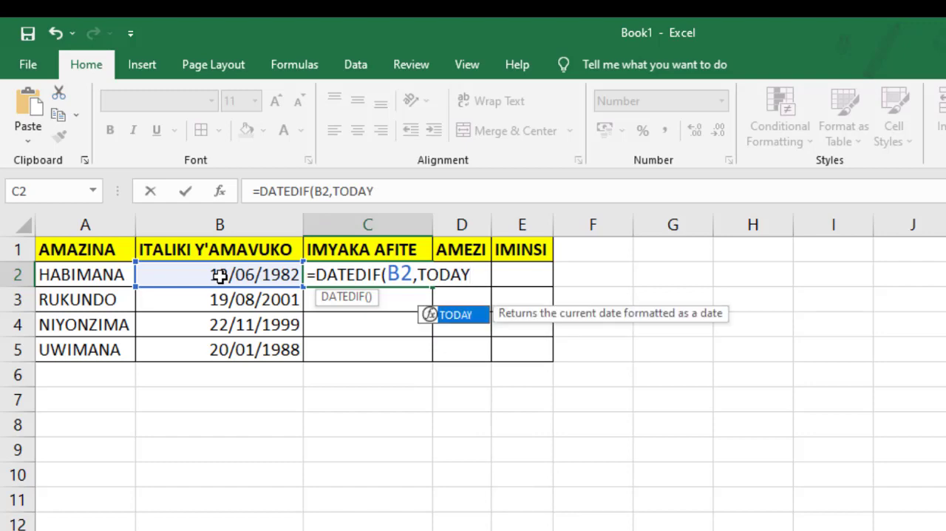
type("(")
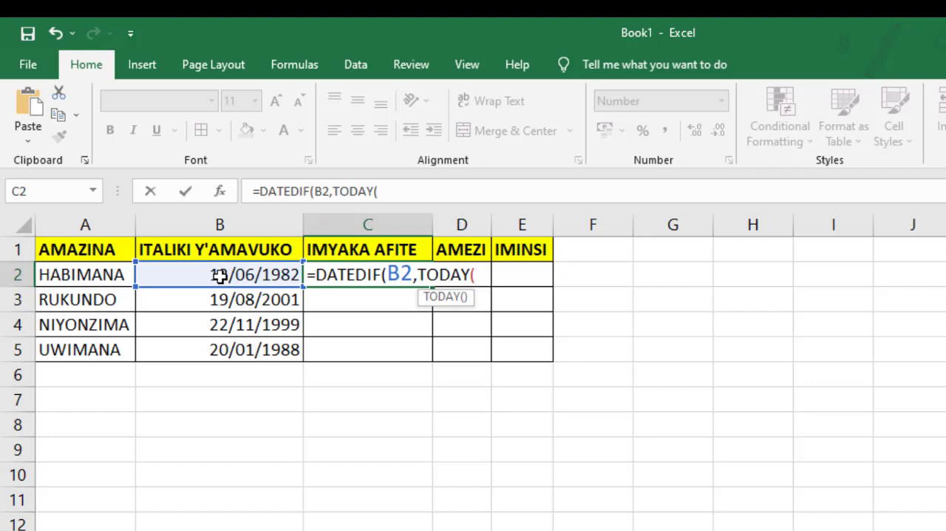
type(")")
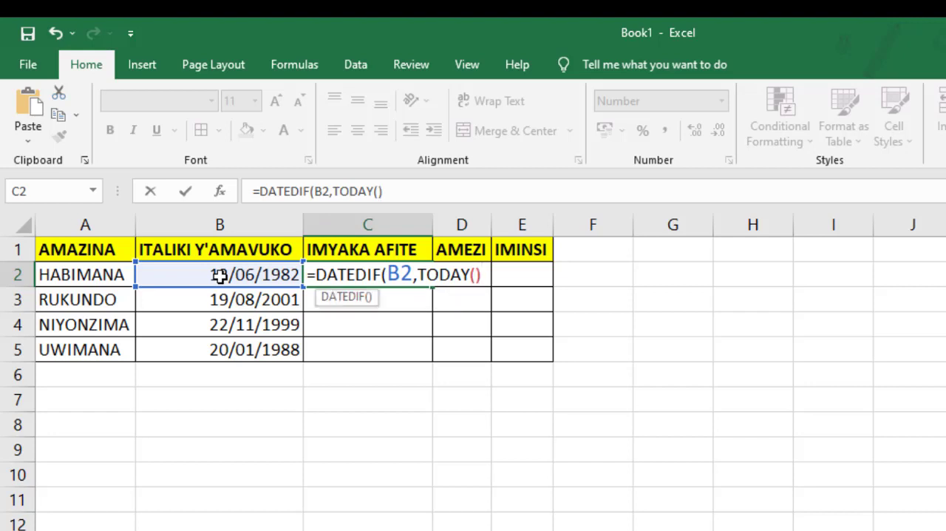
type(",\"Y")
type("\")")
key("Return")
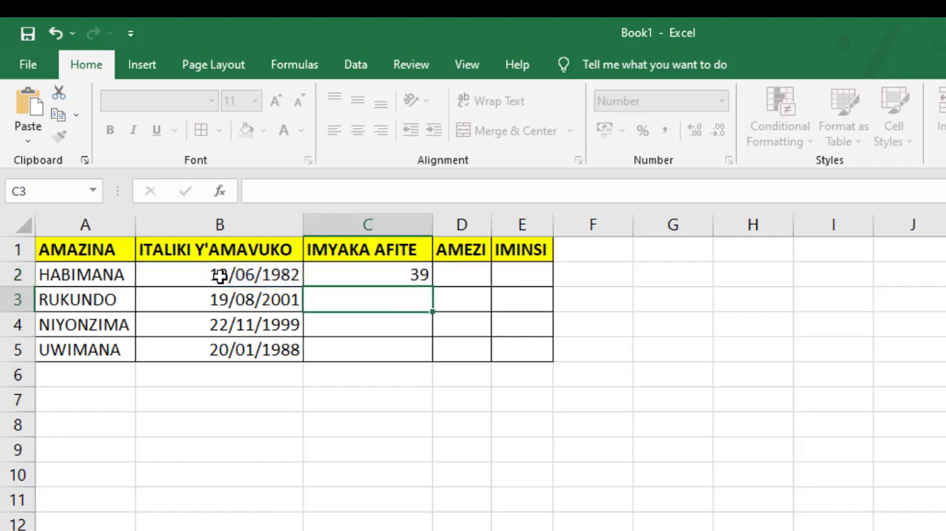
- Try filling the age formula from C2 down to C5, and undo the fill
left_click(250, 275)
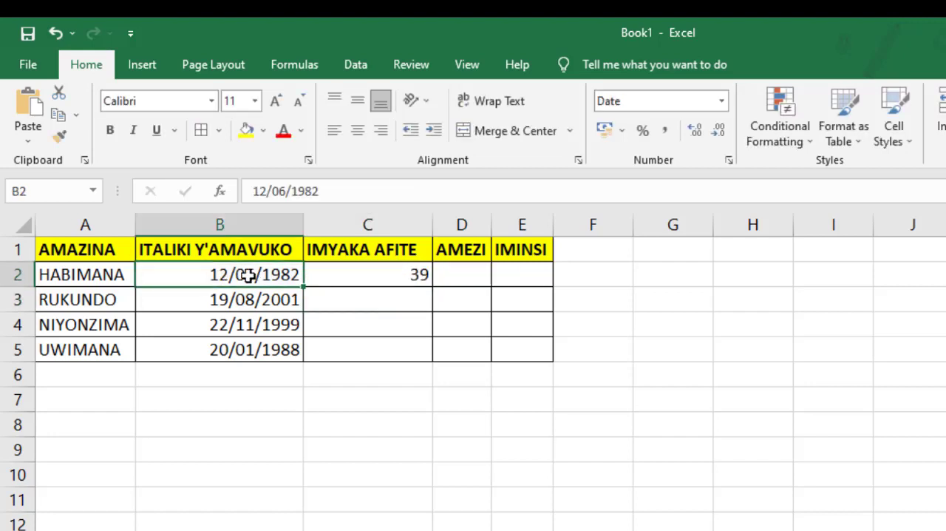
left_click(349, 274)
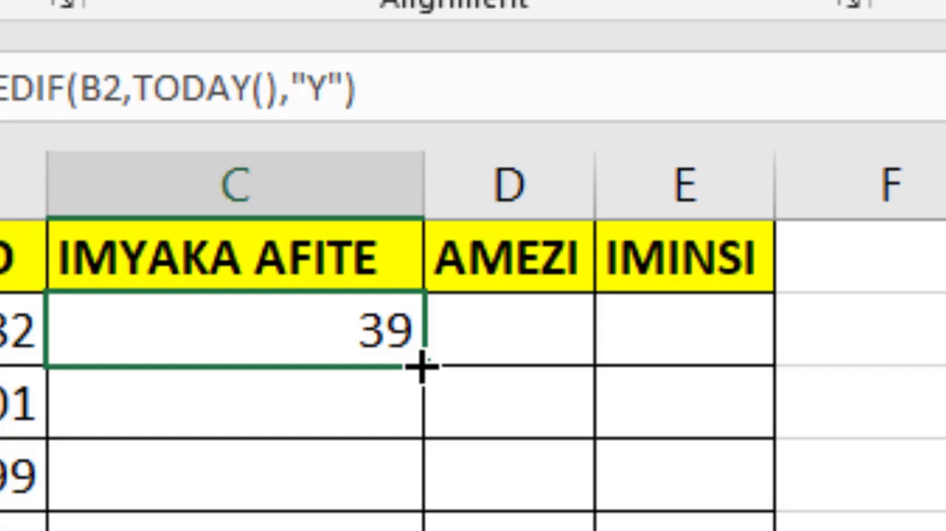
left_click_drag(421, 365, 423, 530)
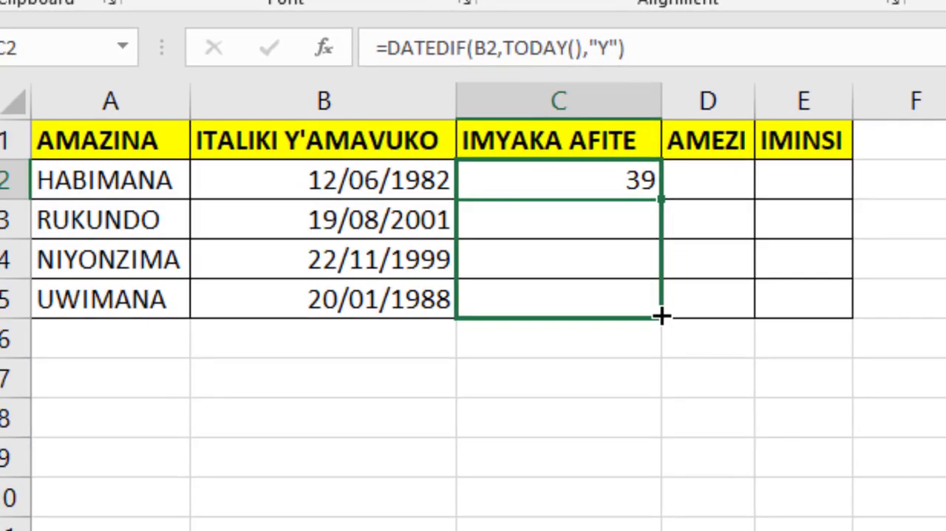
left_click_drag(662, 316, 661, 316)
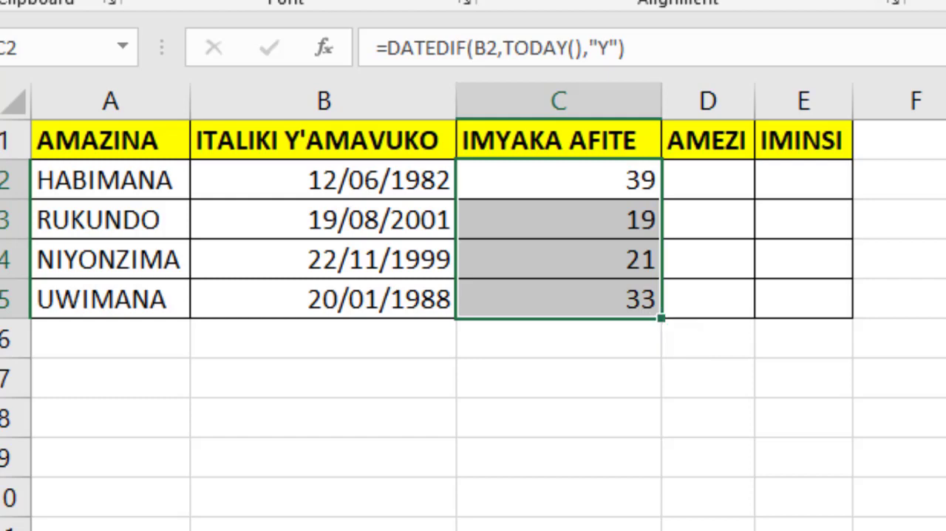
key("ctrl+z")
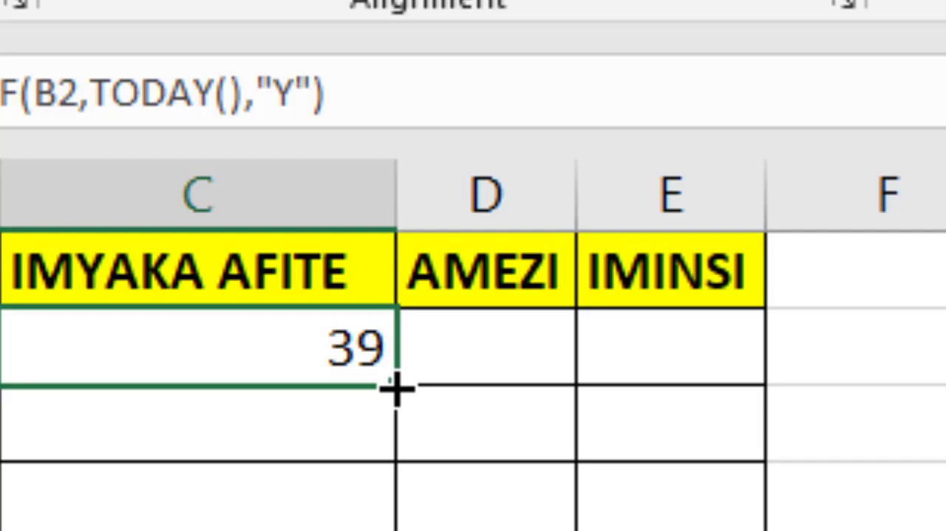
- Auto-fill C3:C5 with the years formula from C2
double_click(396, 388)
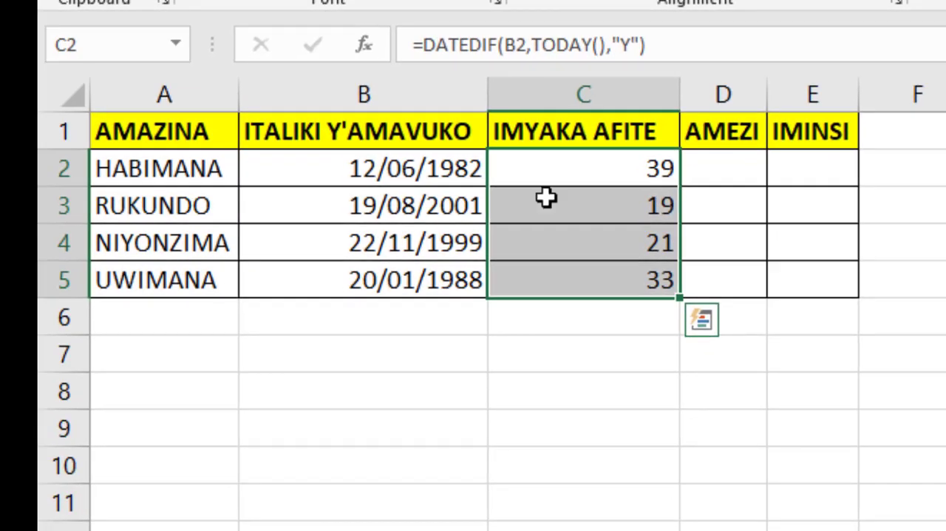
- Compare the birth dates in B3:B5 with the calculated ages and formulas in C3:C5
left_click(431, 204)
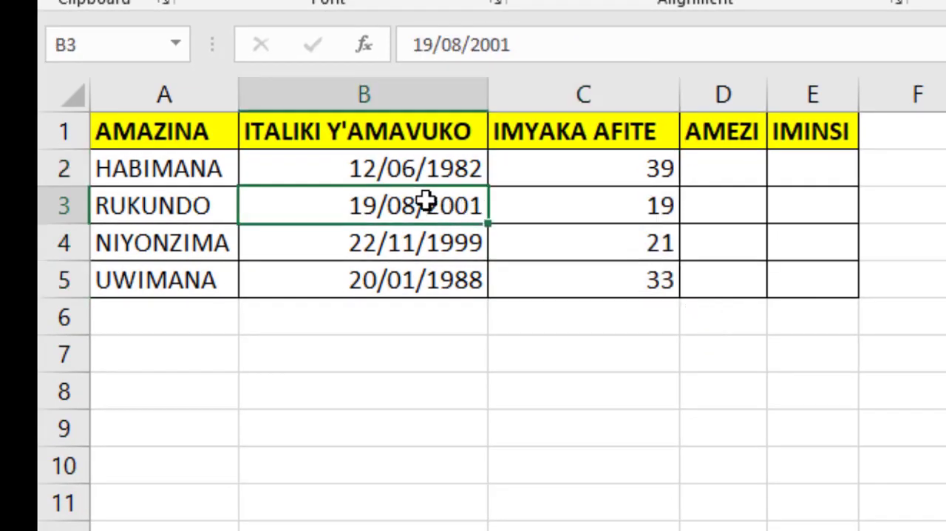
left_click(617, 204)
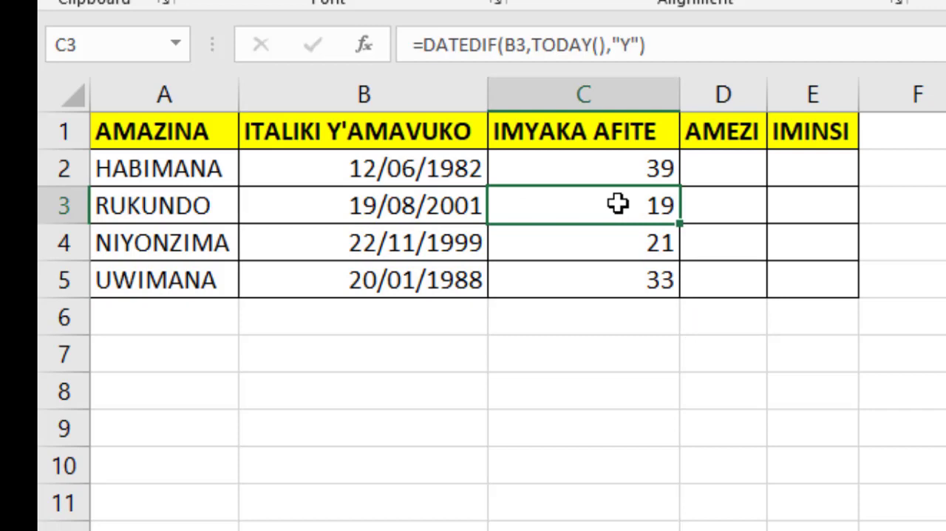
left_click(449, 245)
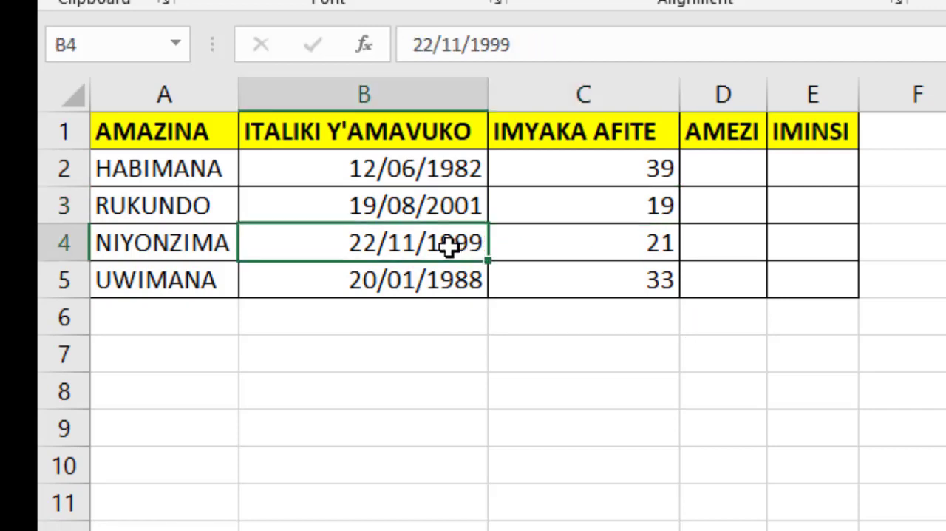
left_click(614, 243)
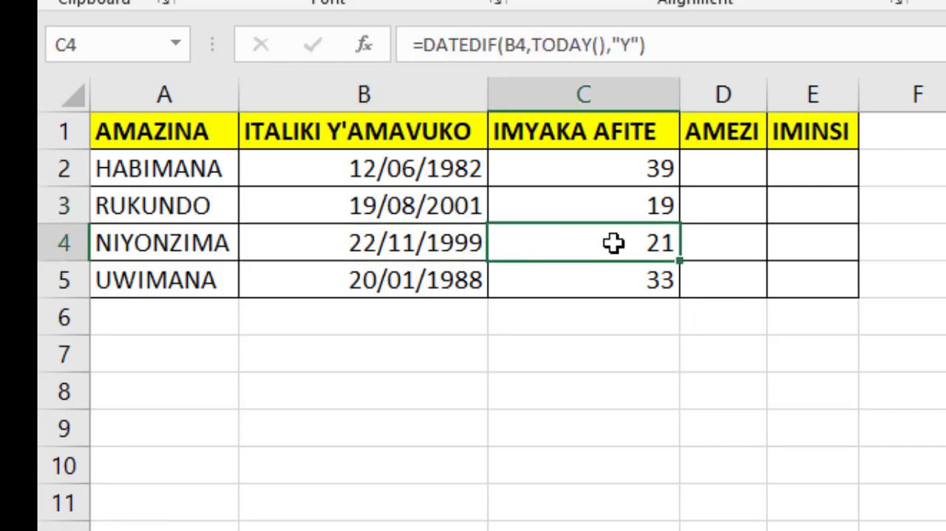
left_click(454, 281)
left_click(610, 287)
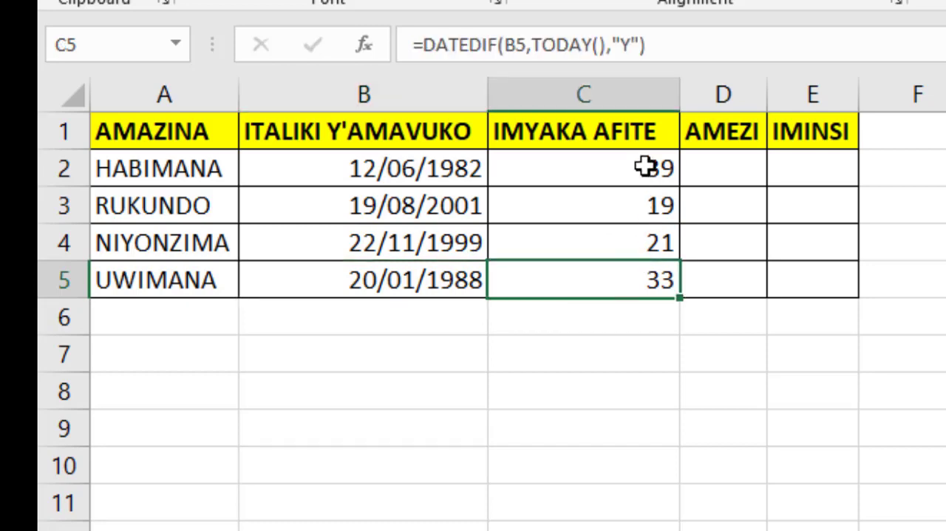
- Enter the formula =DATEDIF(B2,TODAY(),"YM") in D2 to calculate the months beyond the full years
left_click(729, 172)
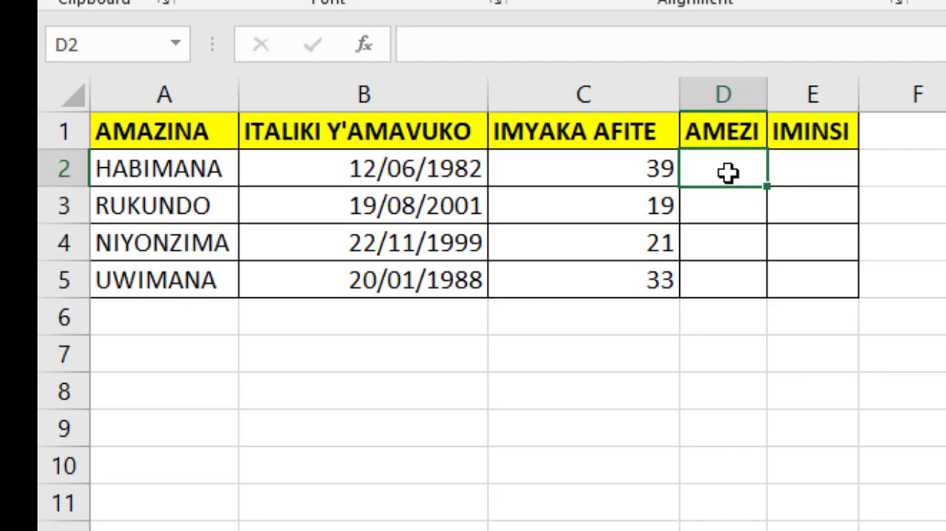
type("=DA")
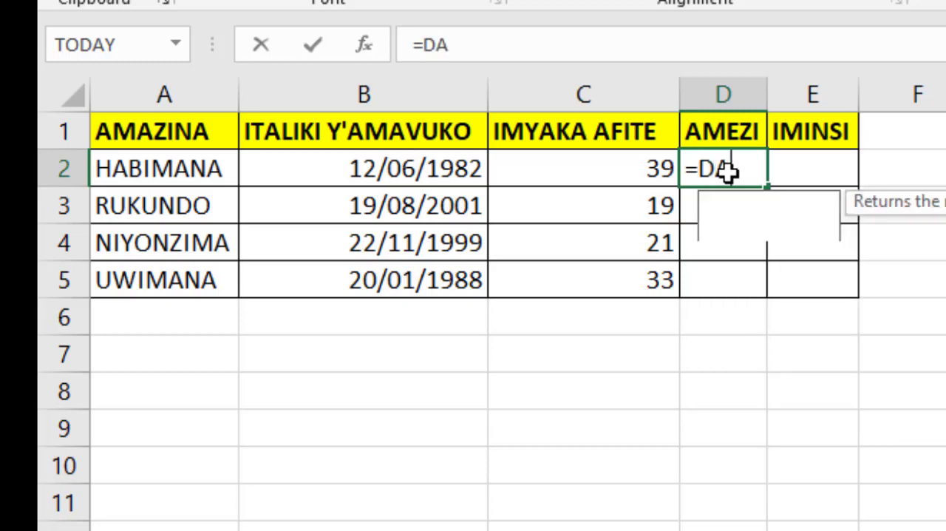
type("TEDIF")
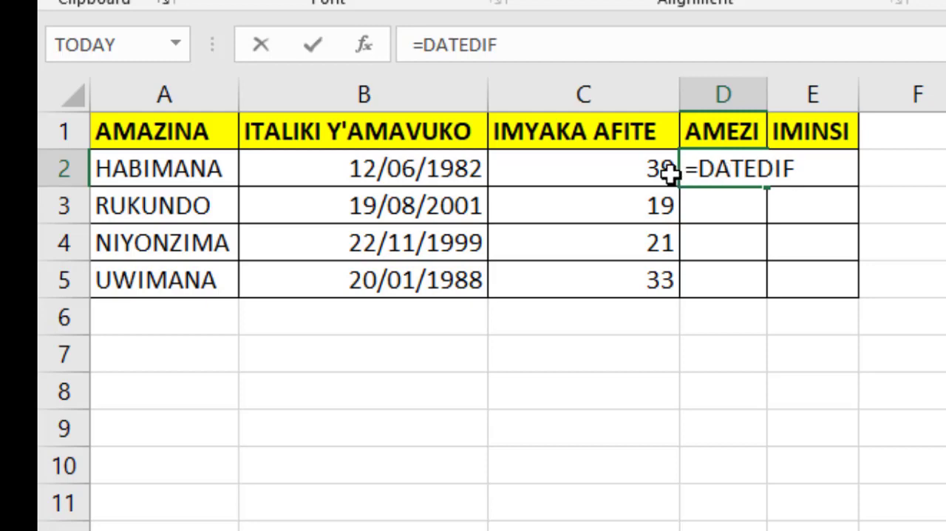
type("(")
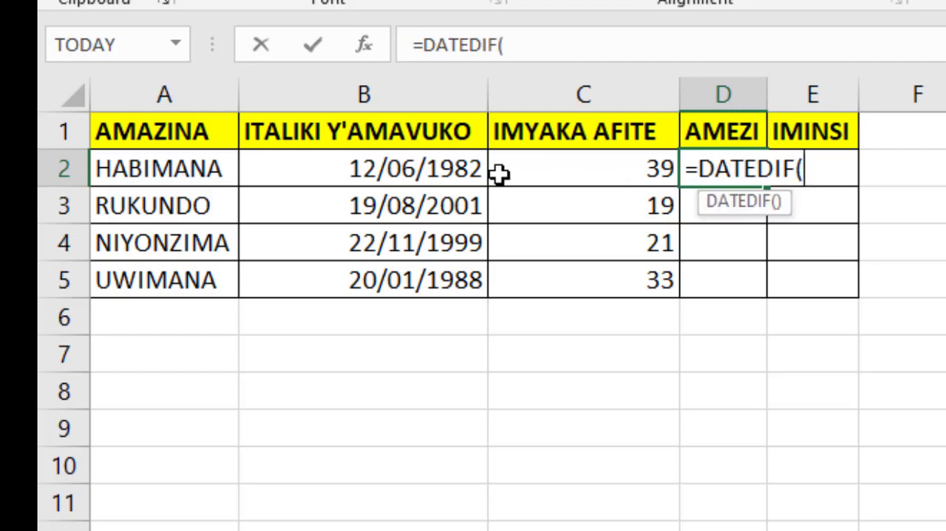
left_click(418, 167)
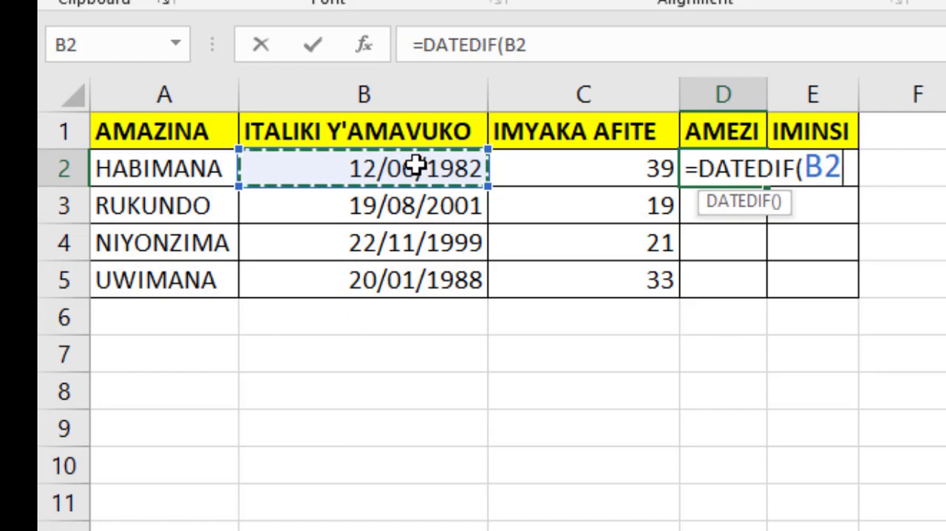
type(",")
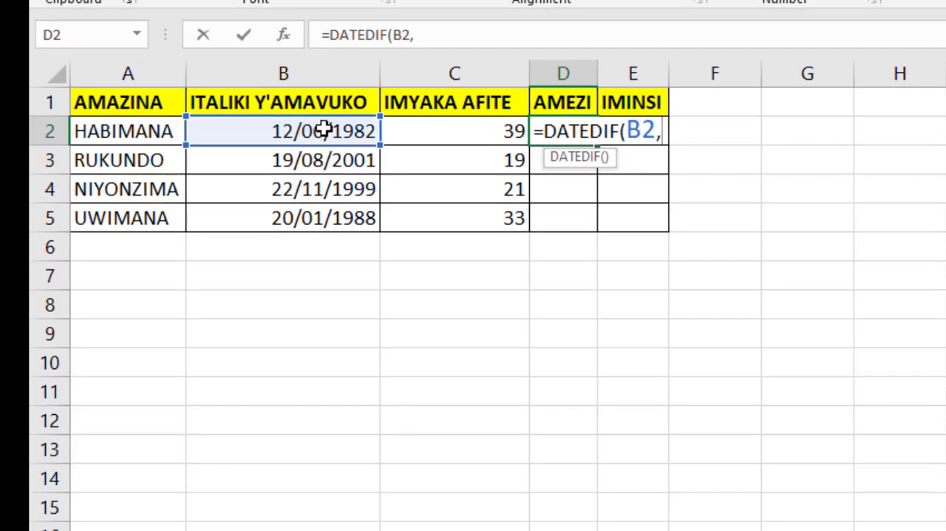
type("T")
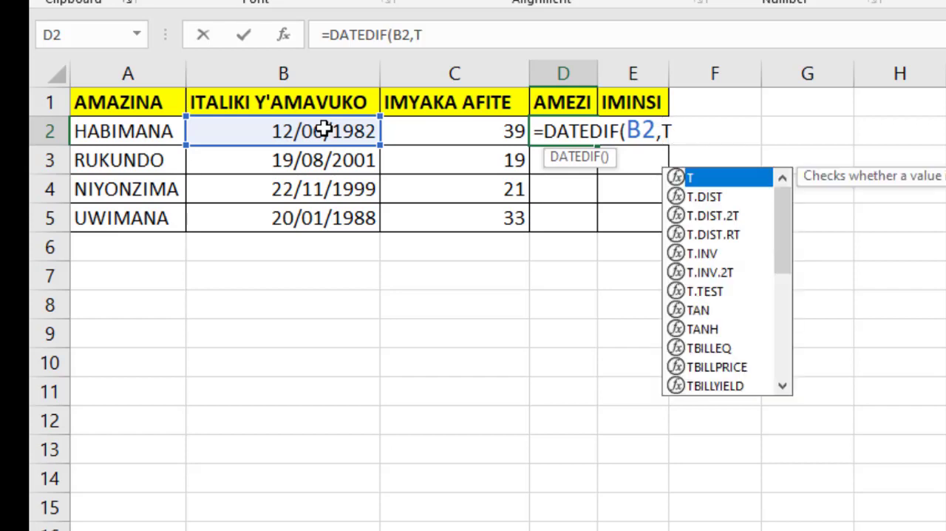
type("O")
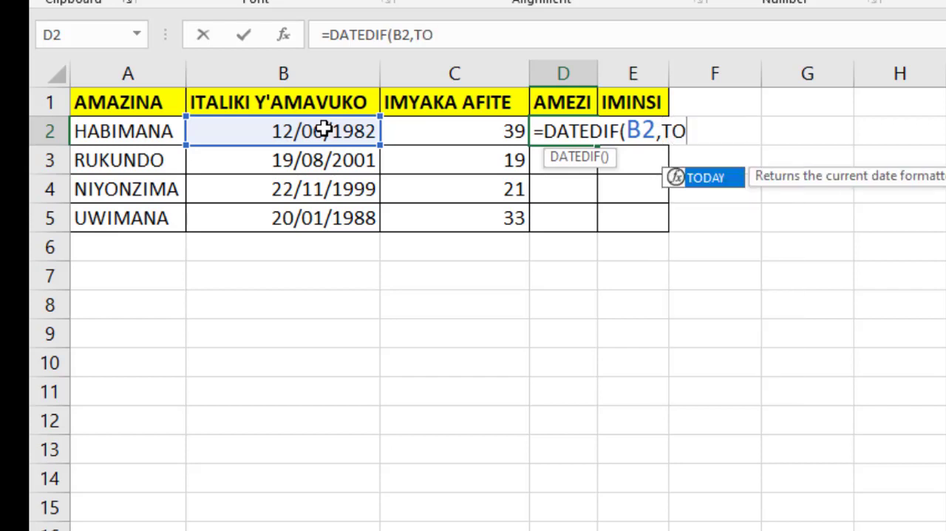
double_click(726, 182)
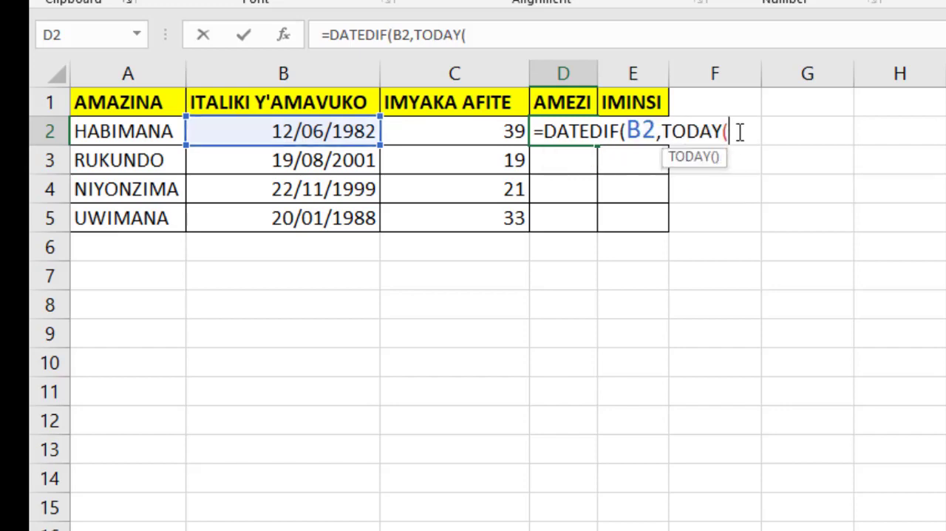
type(")")
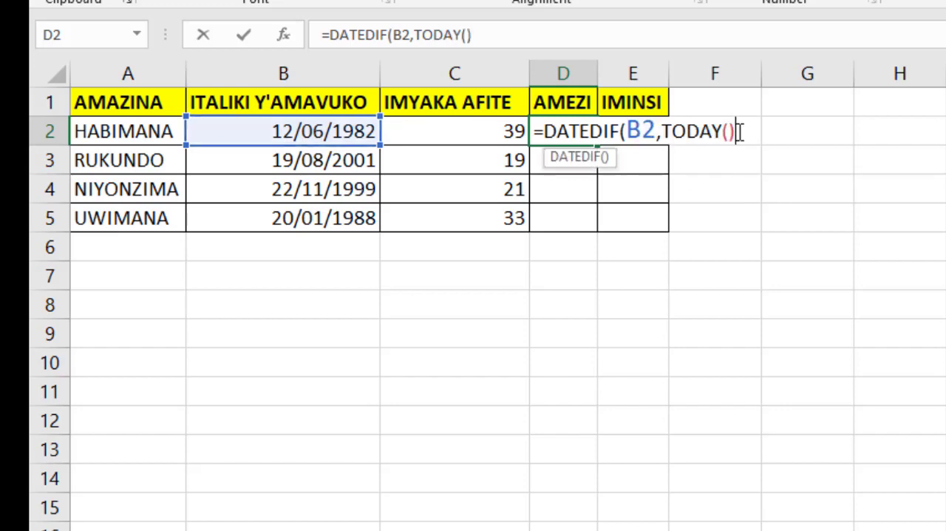
type(",\"")
type("YM")
type("\")")
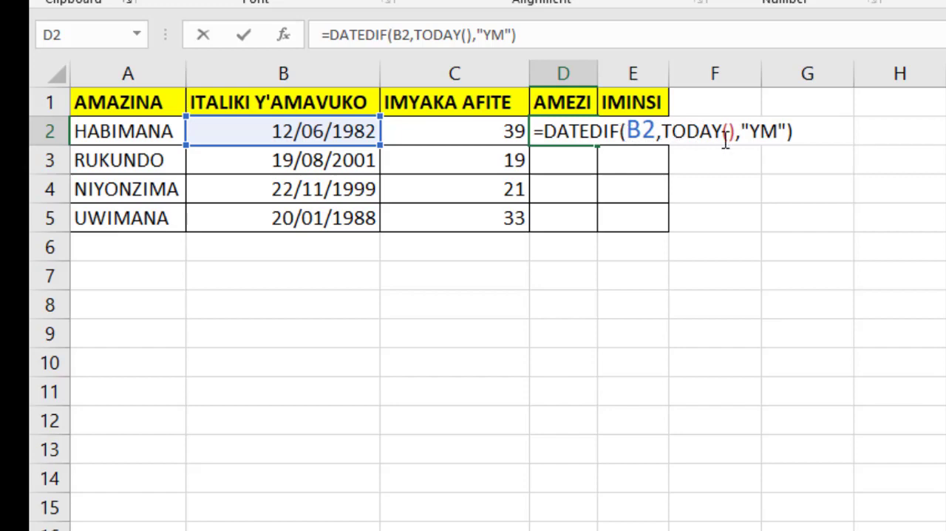
left_click(800, 130)
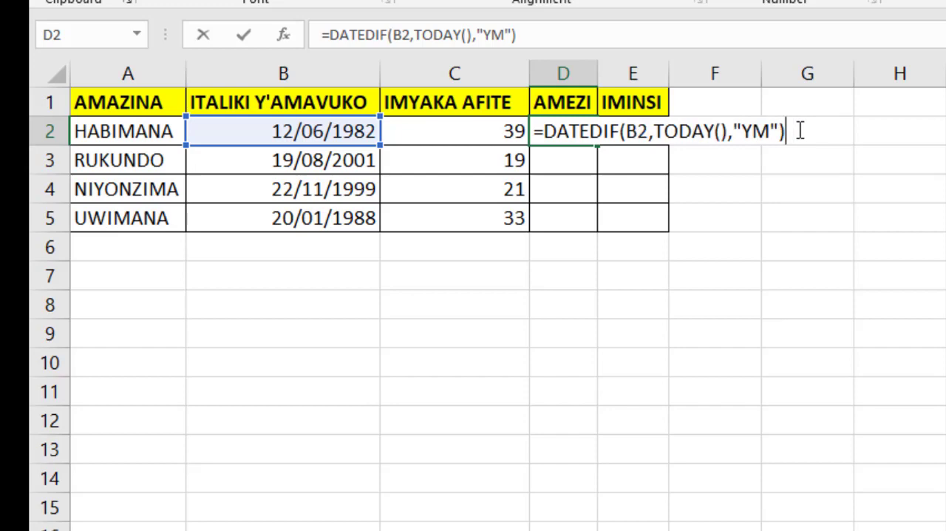
key("Return")
- Auto-fill D3:D5 with the months formula from D2
left_click(575, 130)
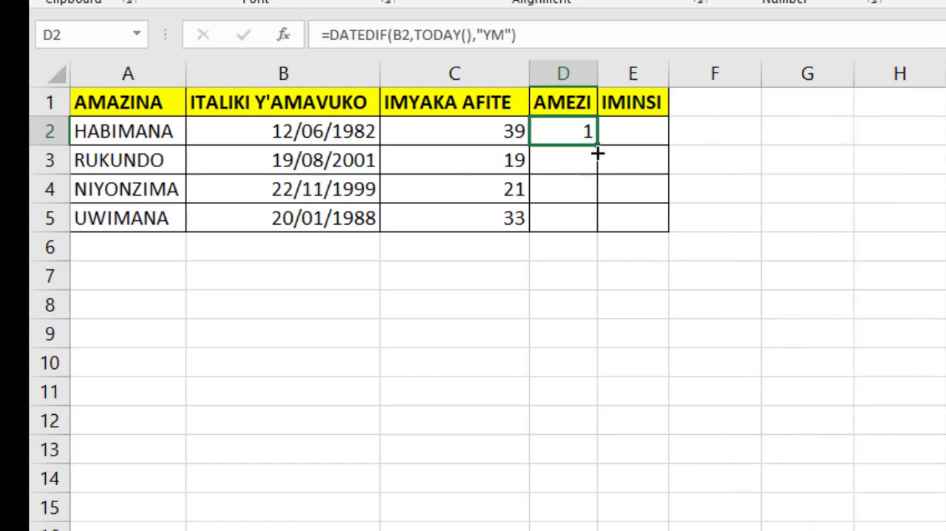
double_click(597, 146)
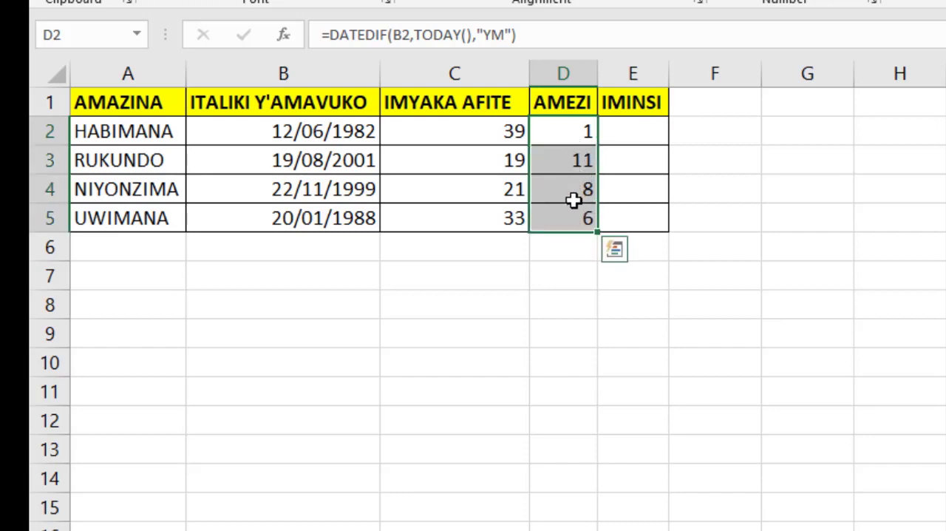
- Enter the formula =DATEDIF(B2,TODAY(),"MD") in E2 to calculate the days beyond the full months
left_click(627, 133)
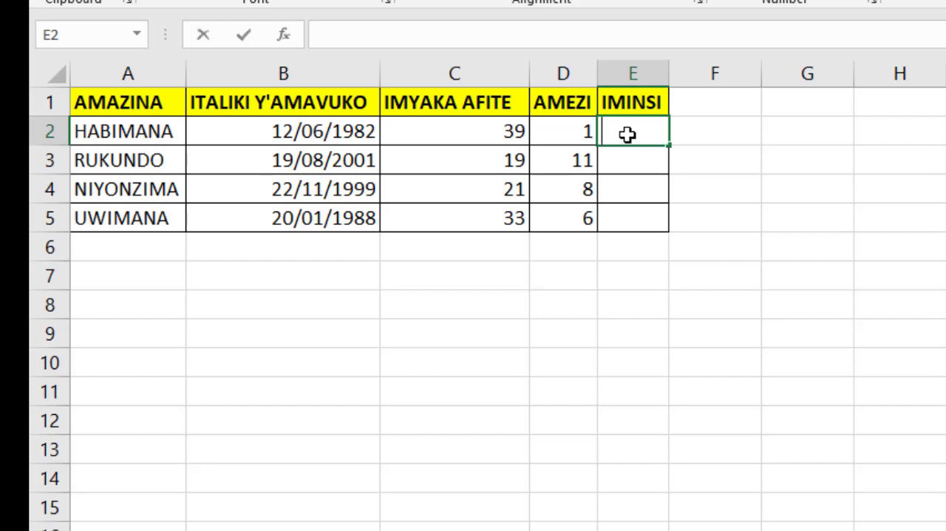
type("=DATEDIF")
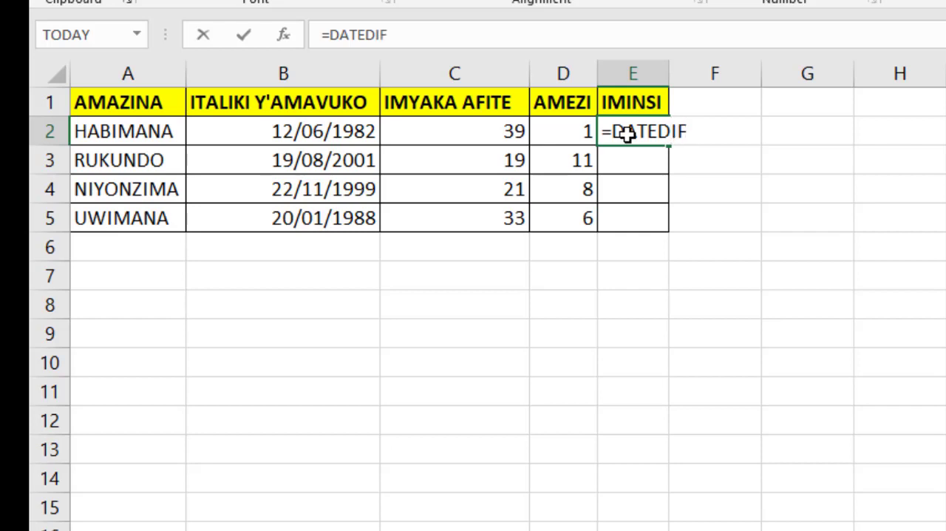
type("(")
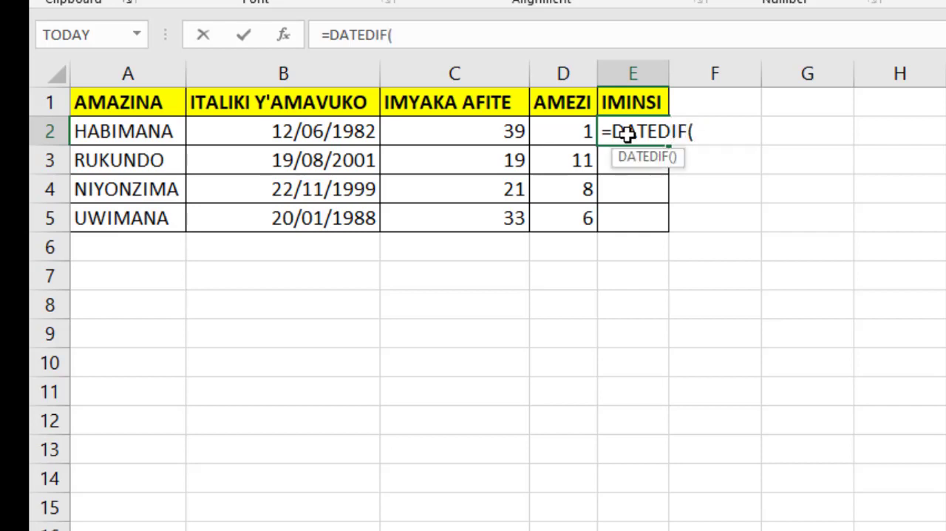
type("T")
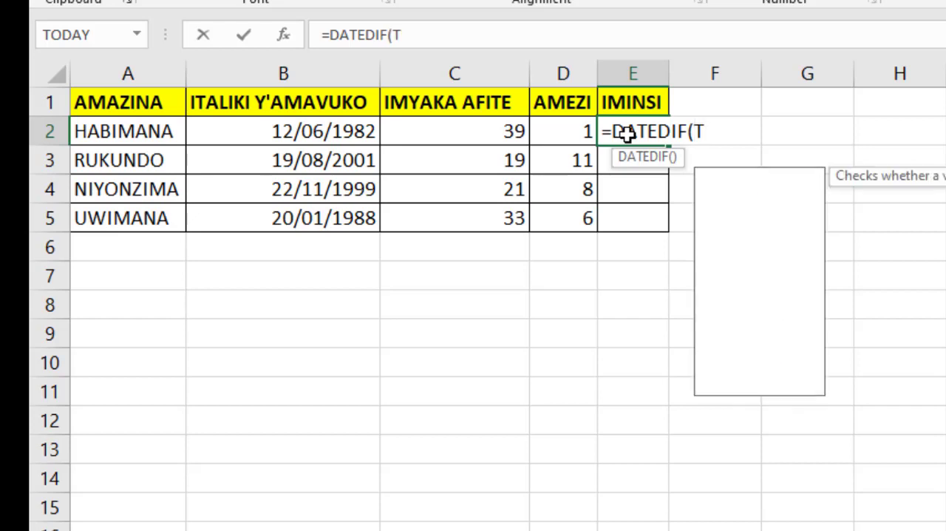
type("ODAY(),")
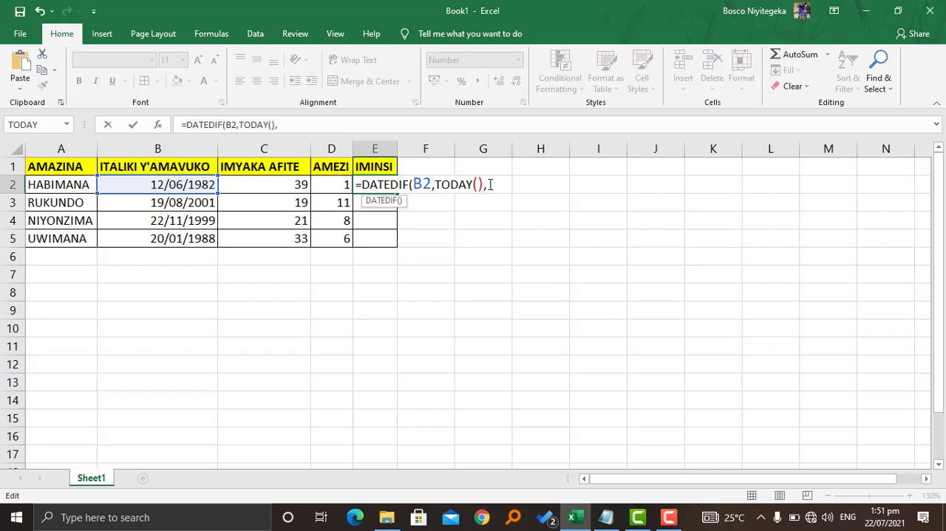
type("\"")
type("D")
left_click(494, 184)
type("MMM")
key("BackSpace")
key("BackSpace")
left_click(519, 182)
type("\")")
key("Return")
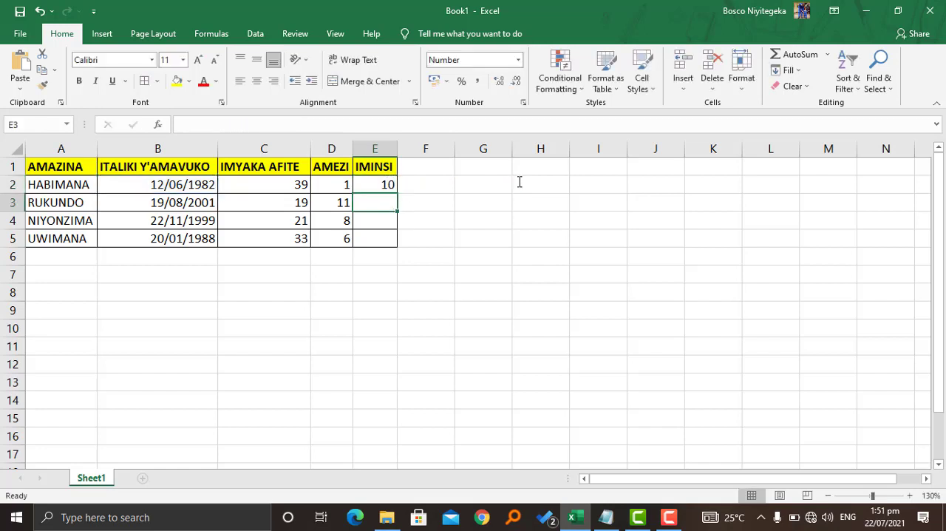
- Fill the days formula from E2 down to E5
left_click(378, 183)
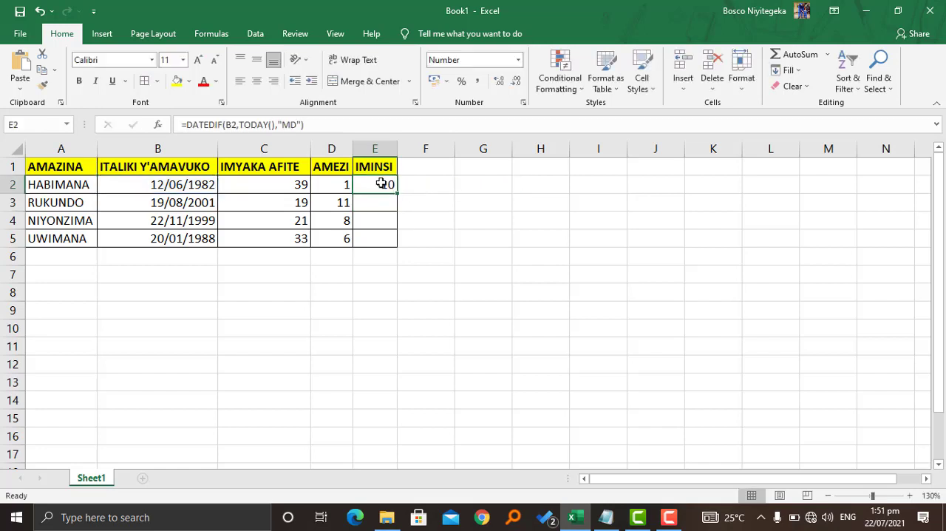
left_click_drag(398, 193, 396, 251)
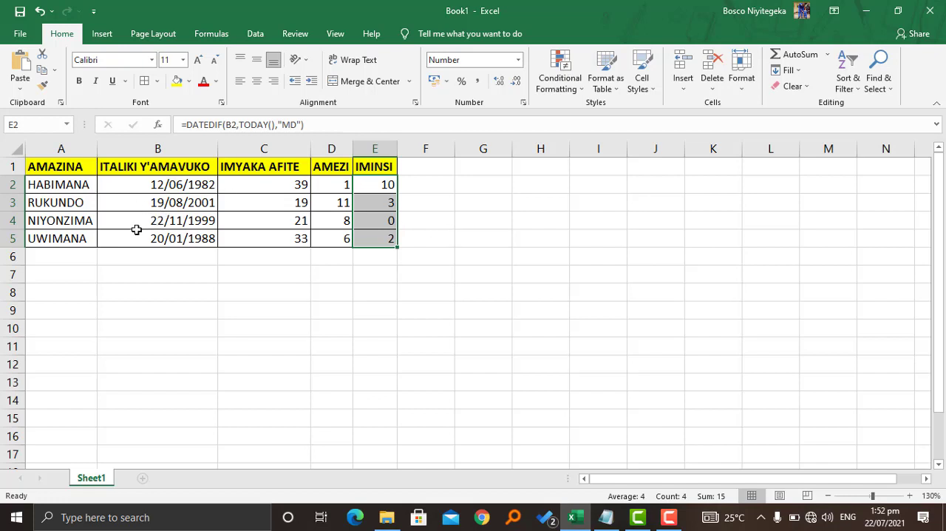
left_click(12, 220)
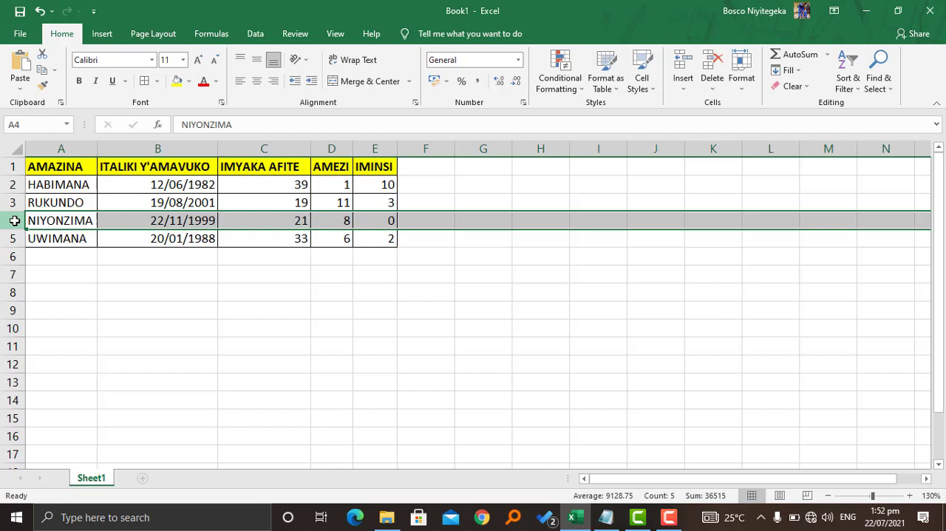
left_click(267, 319)
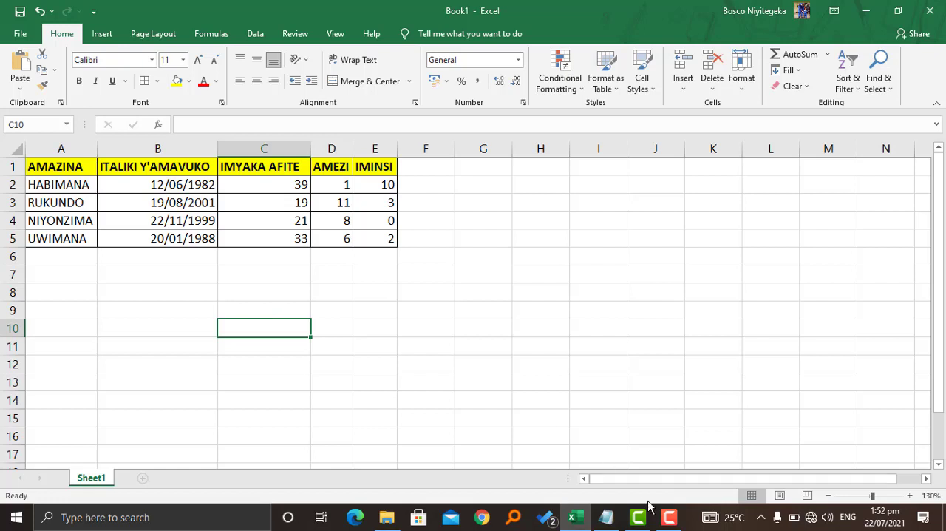
left_click(668, 519)
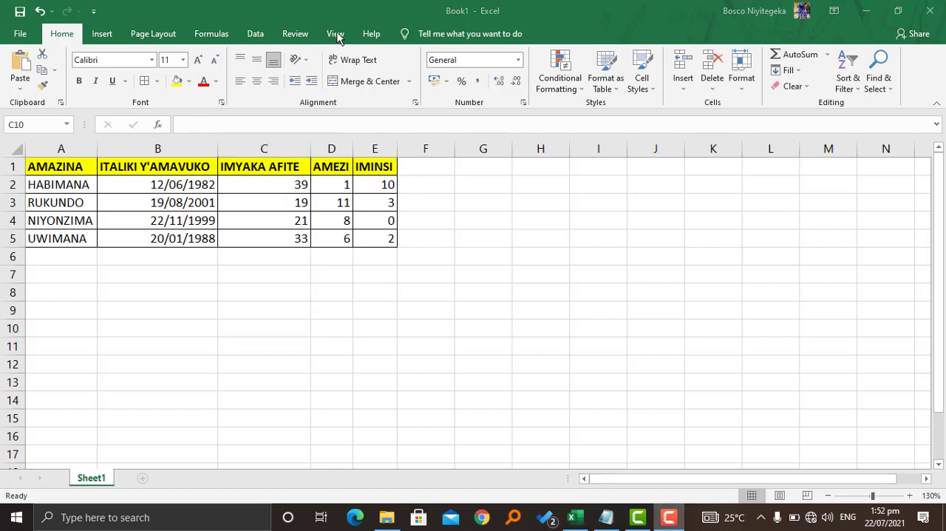